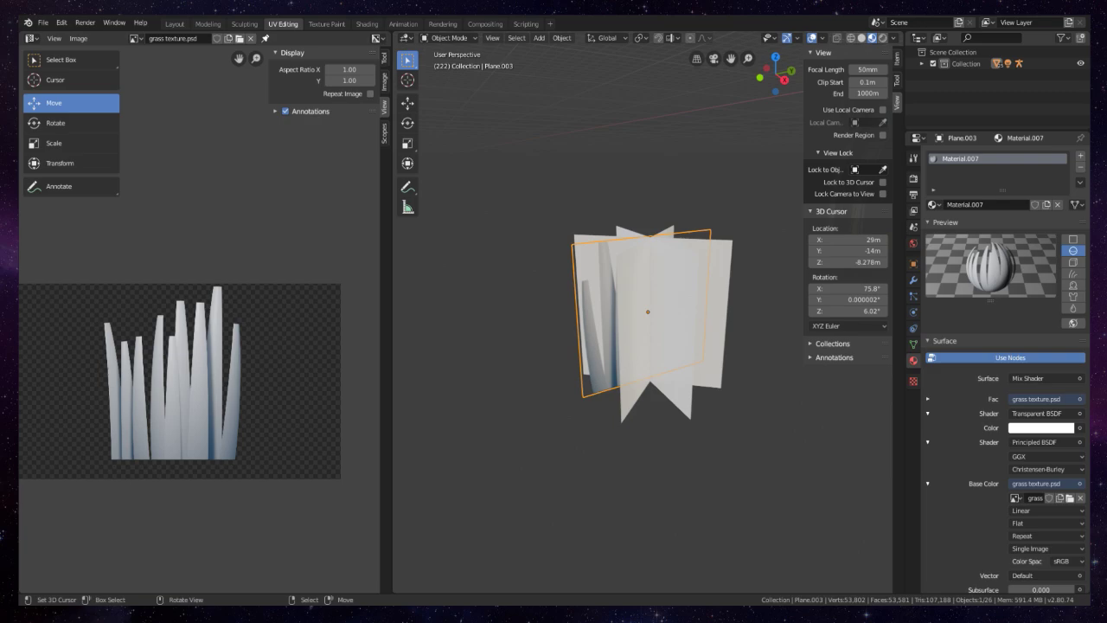
Step: Move the plane -3.53 m along Y, away from the grass cluster
{"action": "scroll", "coordinate": [1003, 363], "scroll_direction": "down", "scroll_amount": 15}
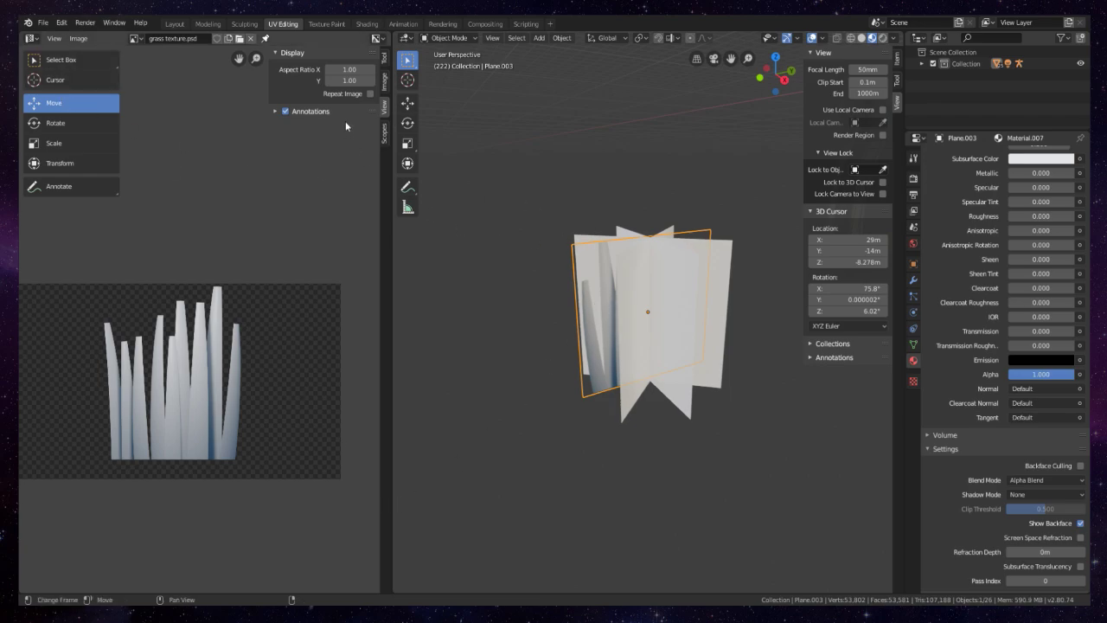
{"action": "left_click", "coordinate": [407, 102]}
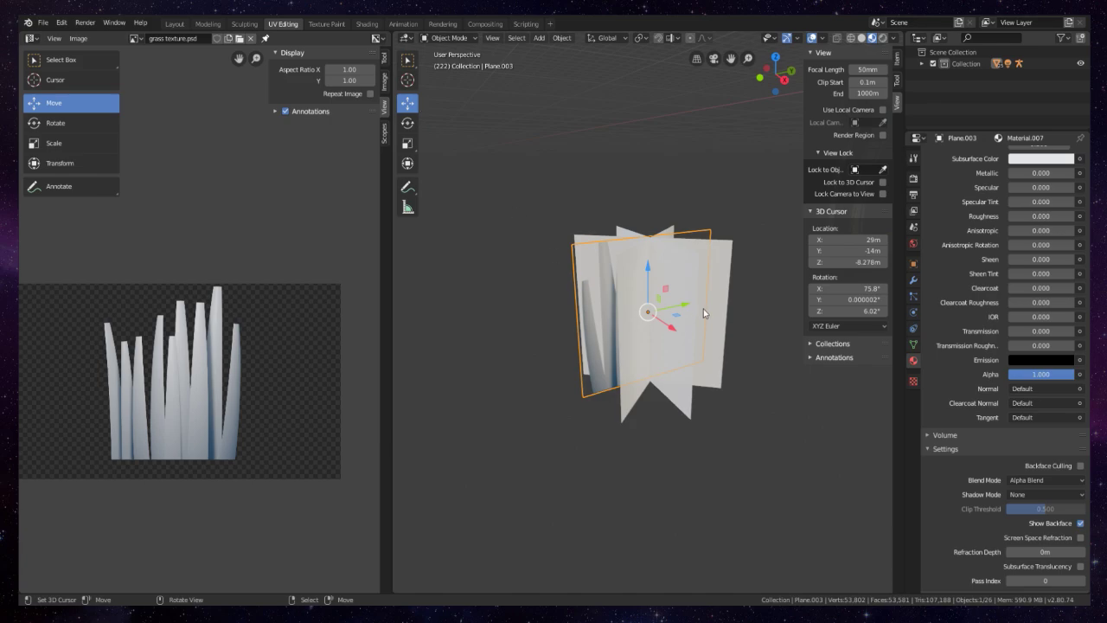
{"action": "left_click_drag", "start_coordinate": [703, 309], "coordinate": [506, 356]}
{"action": "middle_click_drag", "start_coordinate": [506, 357], "coordinate": [705, 307]}
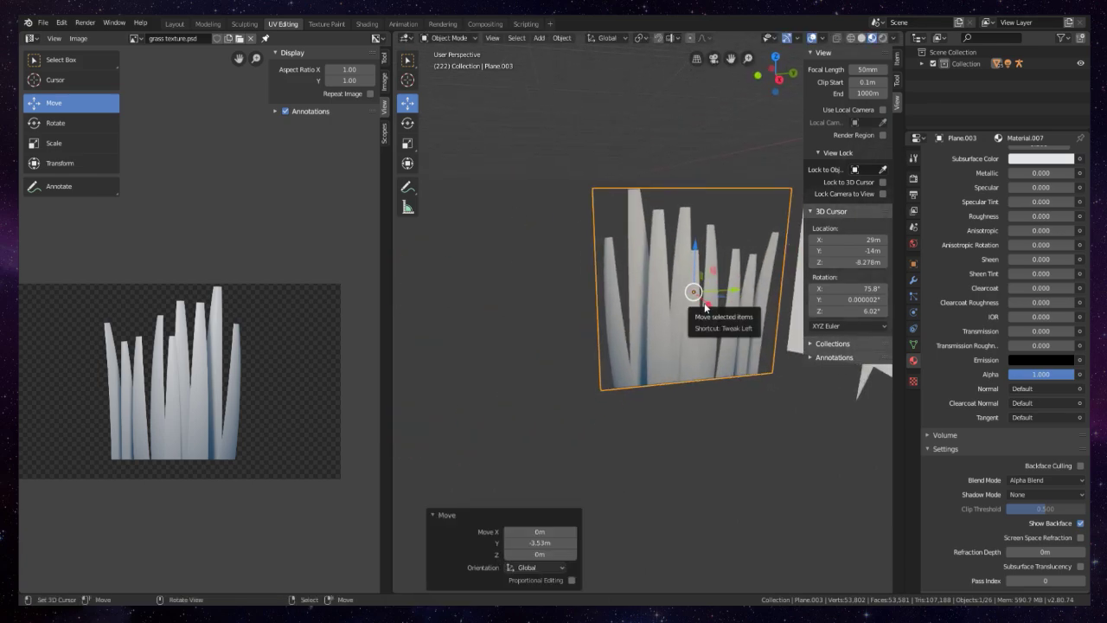
Step: Remove Material.007 from the plane and assign a new material, Material.008
{"action": "scroll", "coordinate": [963, 302], "scroll_direction": "up", "scroll_amount": 10}
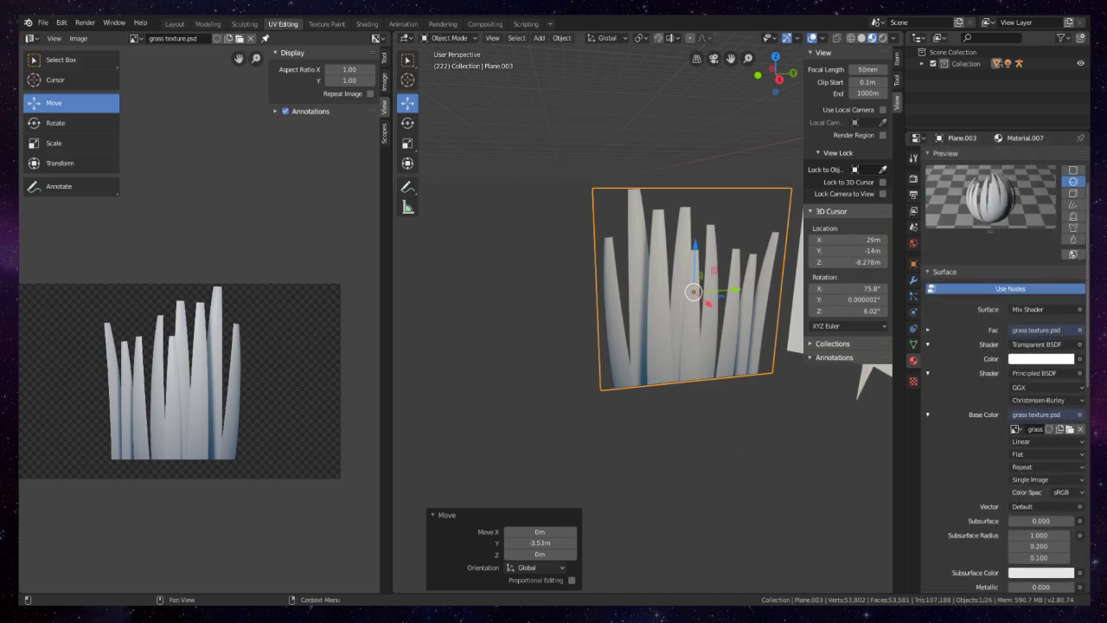
{"action": "scroll", "coordinate": [967, 299], "scroll_direction": "up", "scroll_amount": 4}
{"action": "left_click", "coordinate": [1080, 168]}
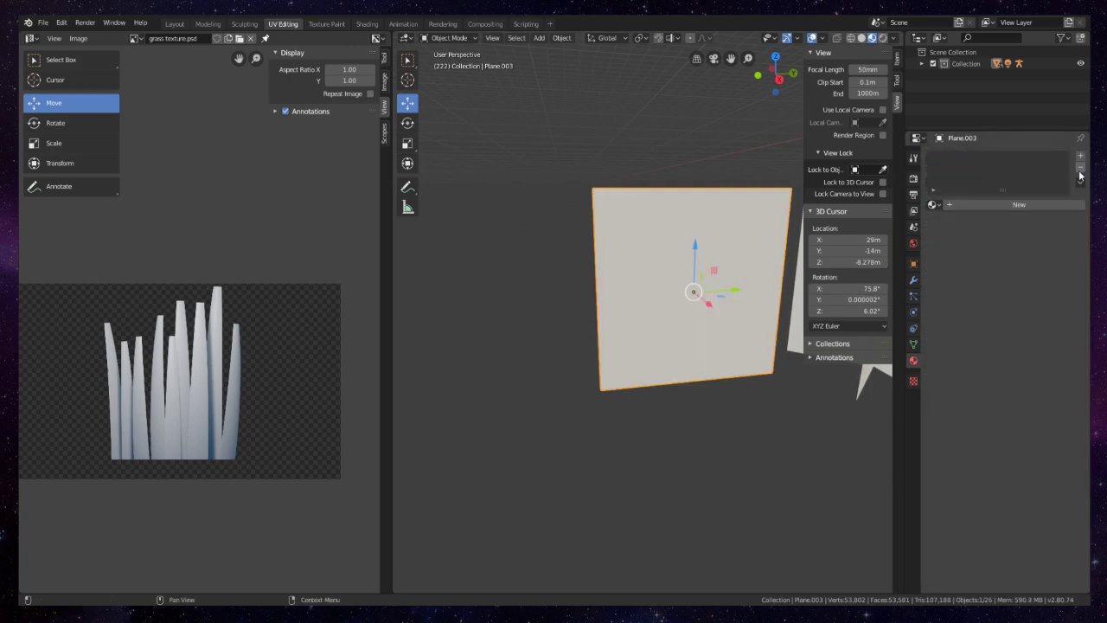
{"action": "left_click", "coordinate": [1042, 208]}
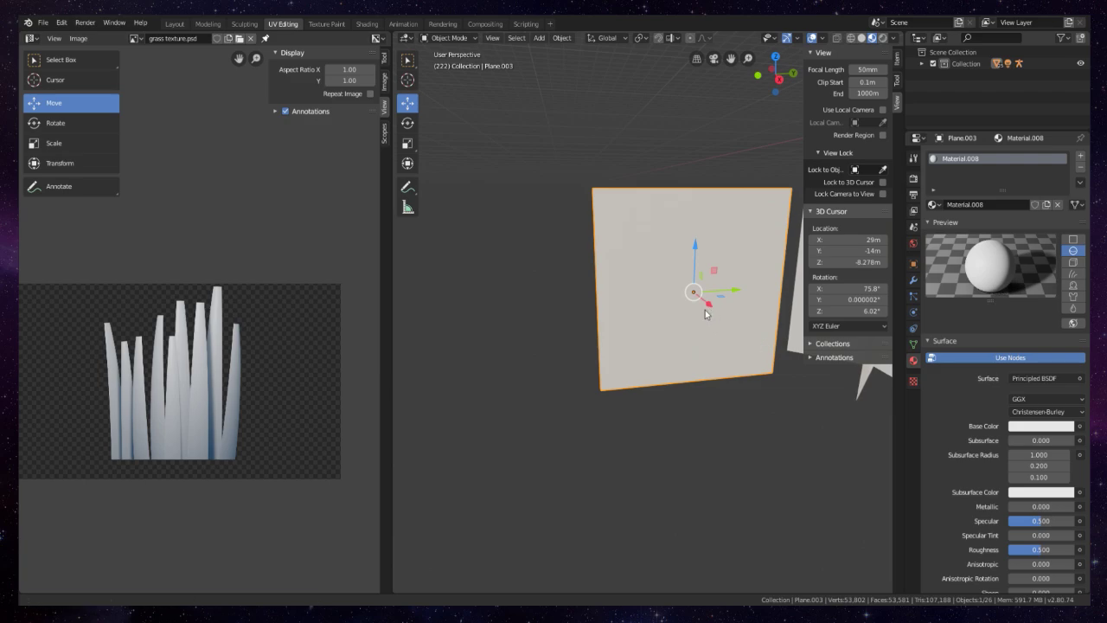
{"action": "middle_click_drag", "start_coordinate": [706, 314], "coordinate": [604, 333], "text": "shift"}
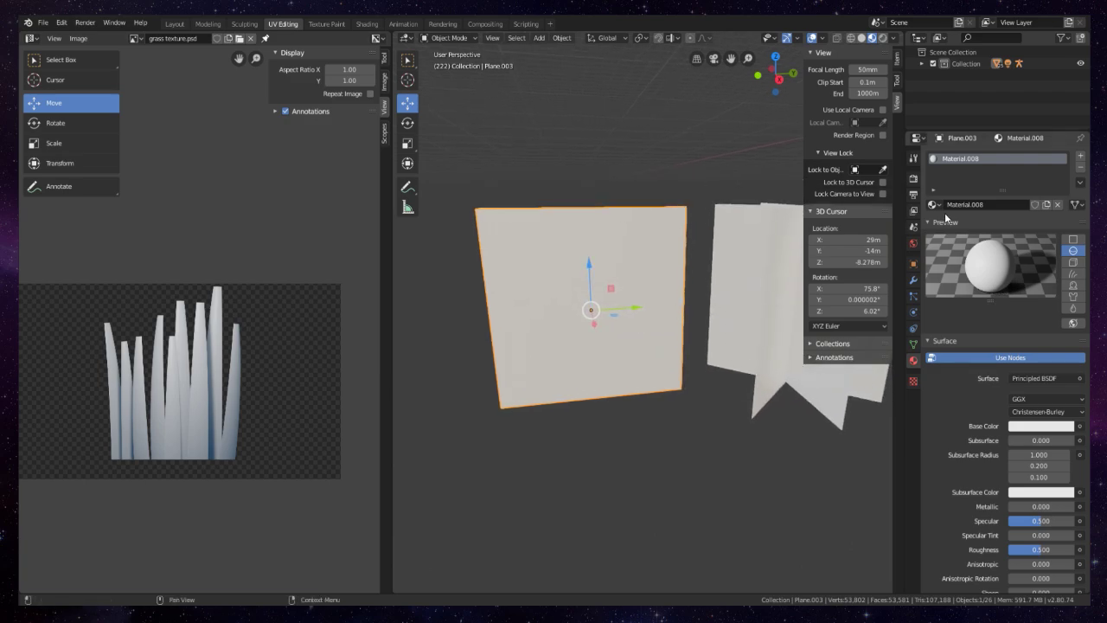
Step: Switch to the Shading workspace and duplicate the plane's material as Material.009
{"action": "left_click", "coordinate": [367, 24]}
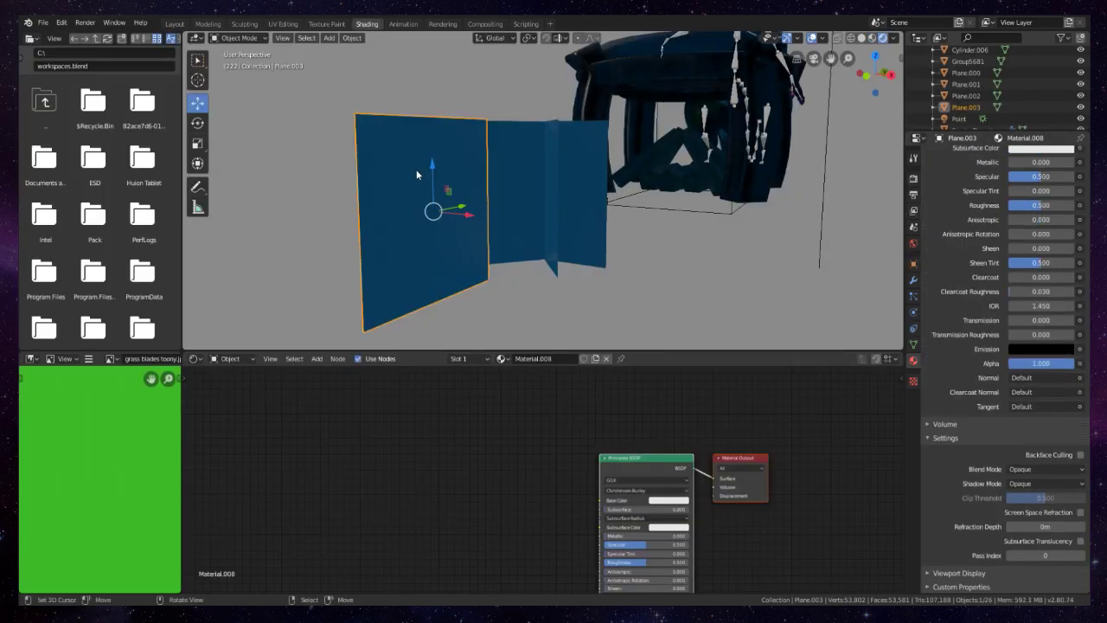
{"action": "scroll", "coordinate": [963, 301], "scroll_direction": "up", "scroll_amount": 7}
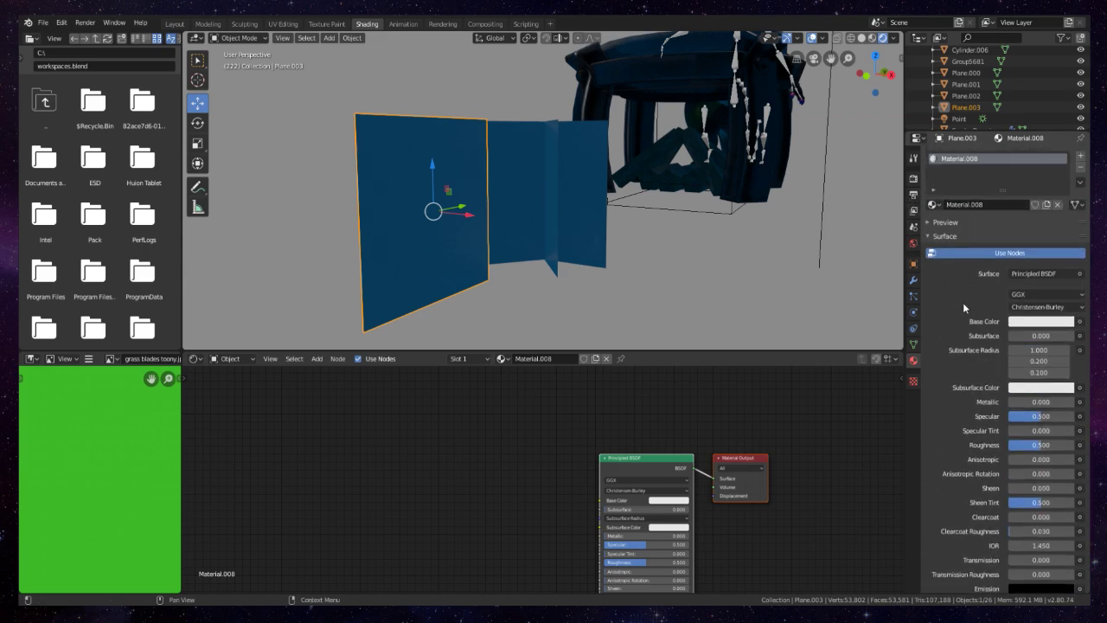
{"action": "left_click", "coordinate": [1044, 205]}
Step: Feed Base Color from a new Image Texture node and browse the loaded images
{"action": "left_click", "coordinate": [1079, 322]}
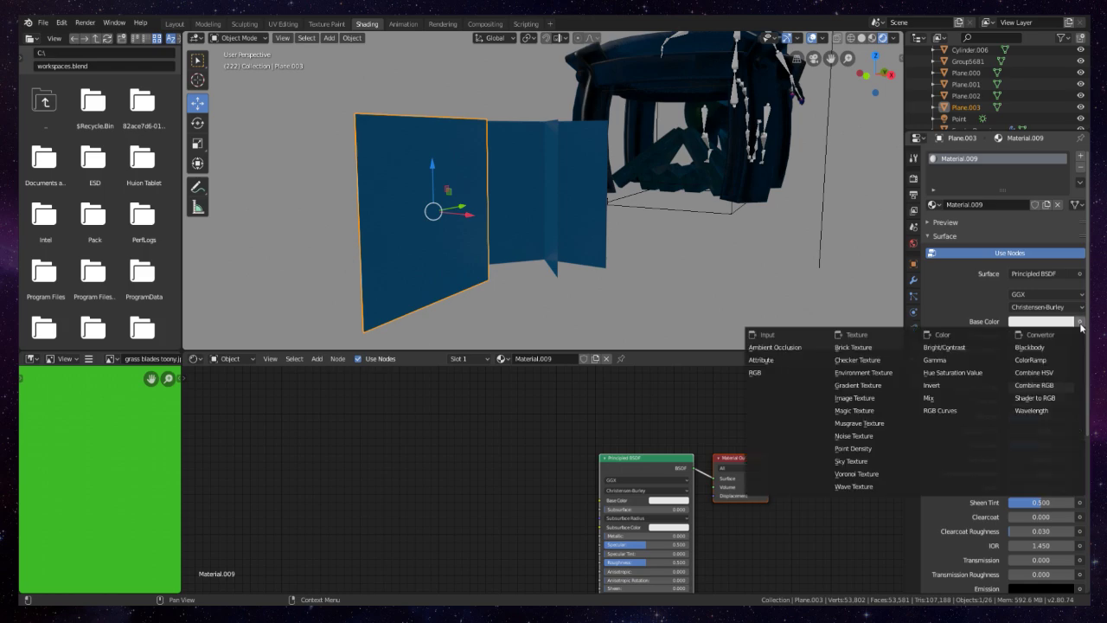
{"action": "key", "text": "Escape"}
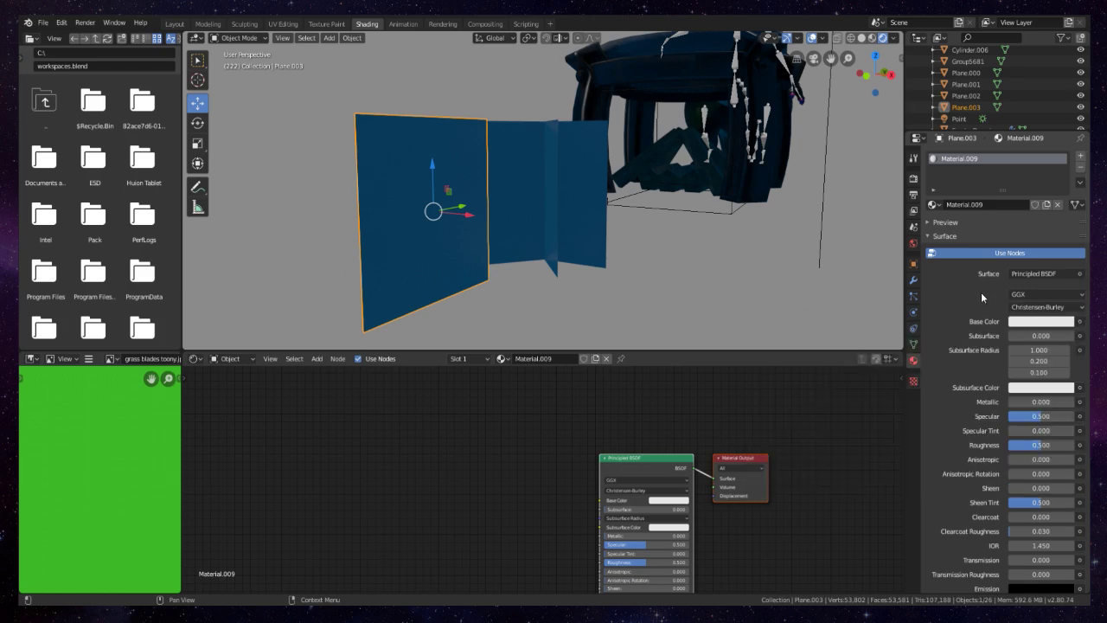
{"action": "left_click", "coordinate": [1080, 322]}
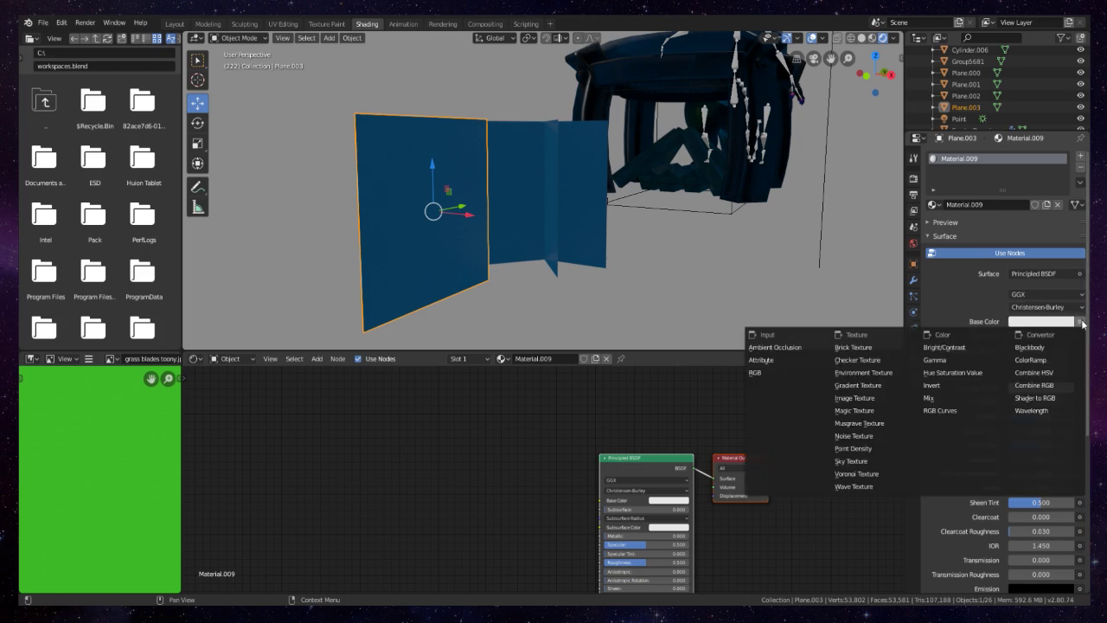
{"action": "left_click", "coordinate": [863, 399]}
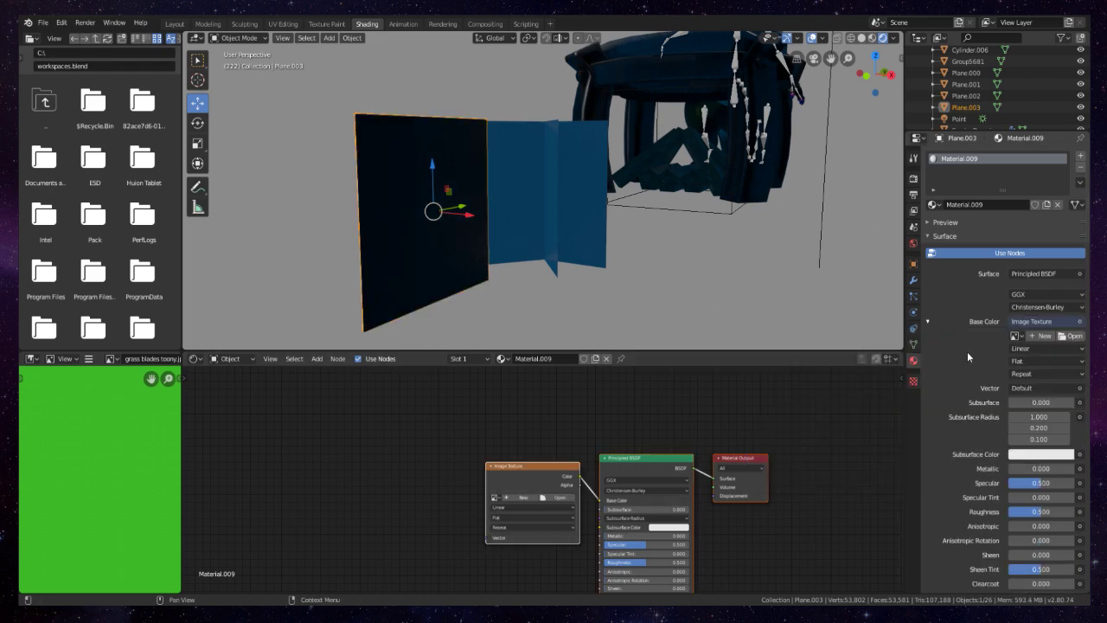
{"action": "left_click", "coordinate": [1018, 337]}
{"action": "scroll", "coordinate": [983, 410], "scroll_direction": "down", "scroll_amount": 5}
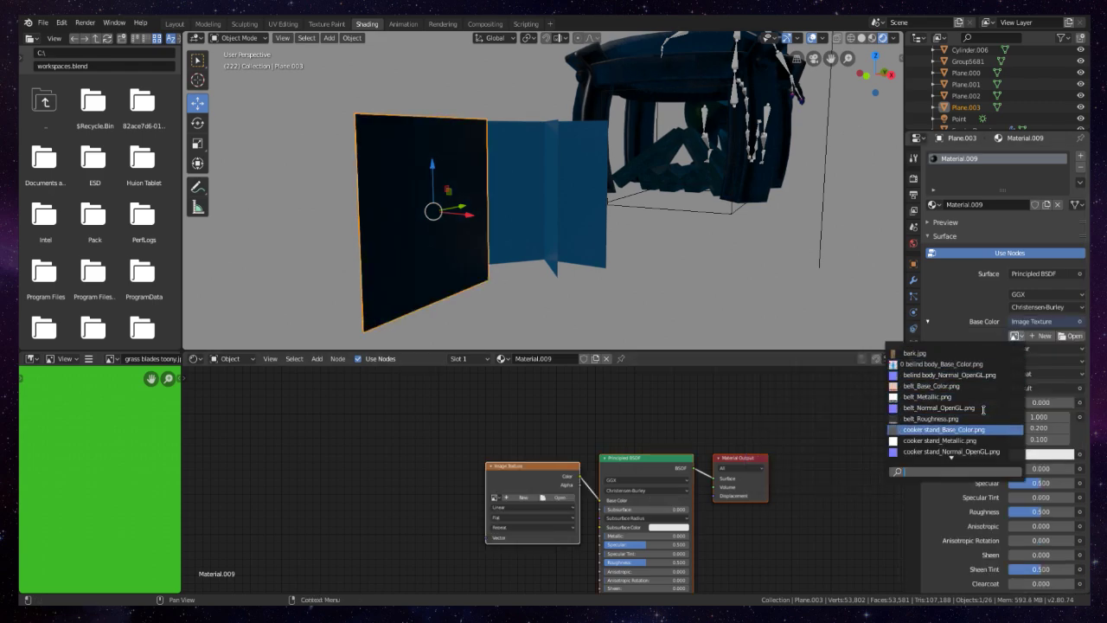
{"action": "scroll", "coordinate": [983, 410], "scroll_direction": "down", "scroll_amount": 10}
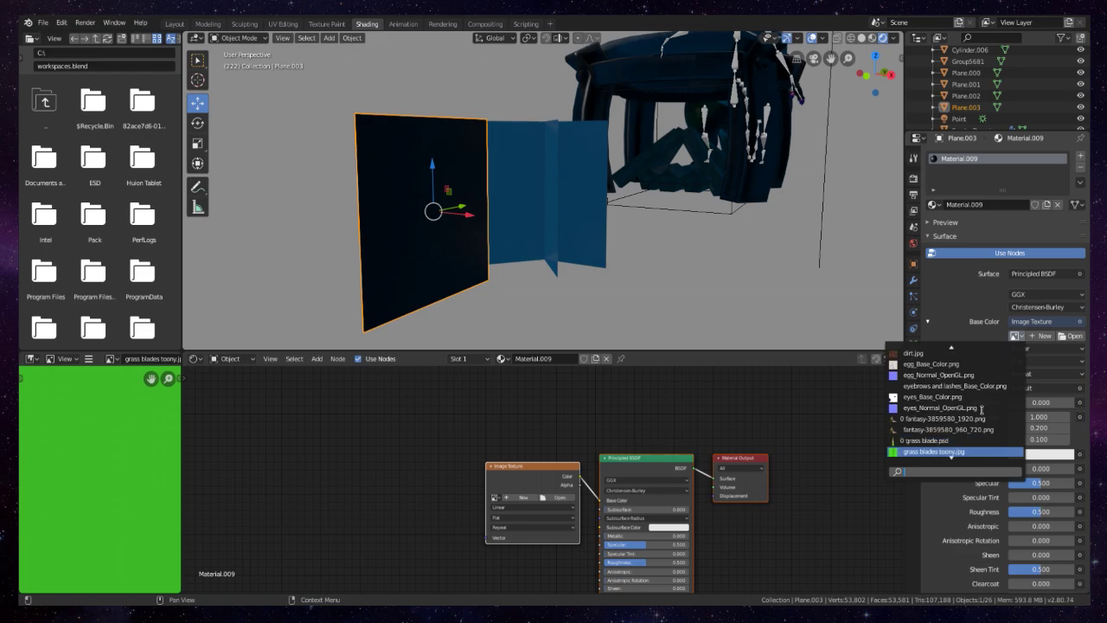
{"action": "scroll", "coordinate": [981, 410], "scroll_direction": "down", "scroll_amount": 2}
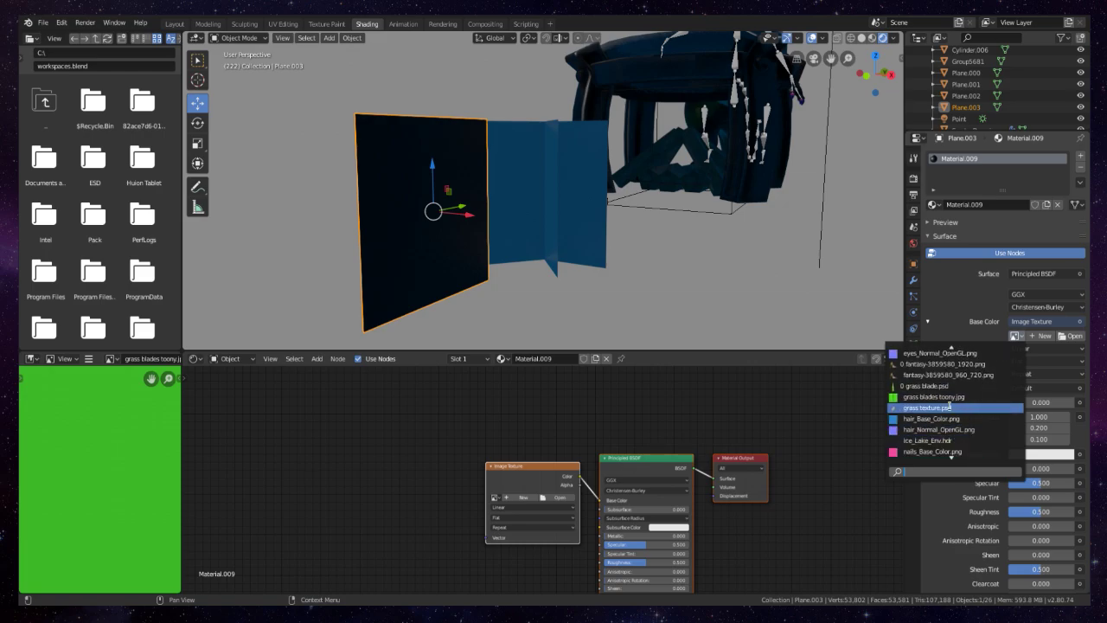
Step: Load grass texture.psd into the Image Texture node and orbit the view to face the plane
{"action": "left_click", "coordinate": [950, 406]}
{"action": "mouse_move", "coordinate": [484, 227]}
{"action": "middle_mouse_down"}
{"action": "mouse_move", "coordinate": [461, 219]}
{"action": "mouse_move", "coordinate": [492, 223]}
{"action": "middle_mouse_up"}
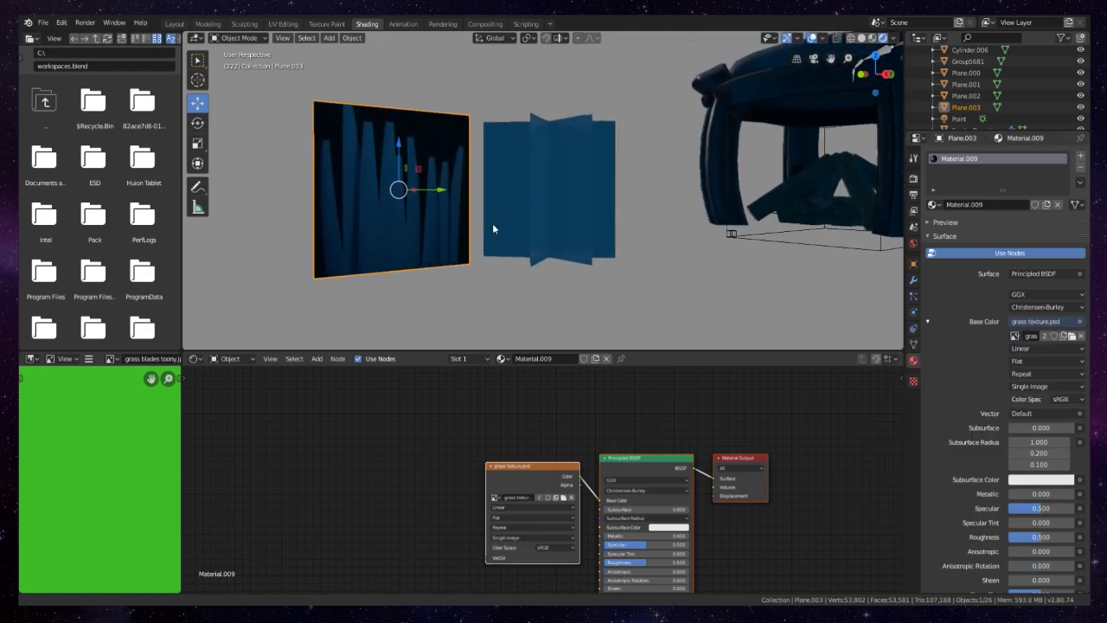
{"action": "scroll", "coordinate": [491, 223], "scroll_direction": "up", "scroll_amount": 3}
{"action": "scroll", "coordinate": [513, 196], "scroll_direction": "up", "scroll_amount": 4}
{"action": "scroll", "coordinate": [496, 184], "scroll_direction": "down", "scroll_amount": 3}
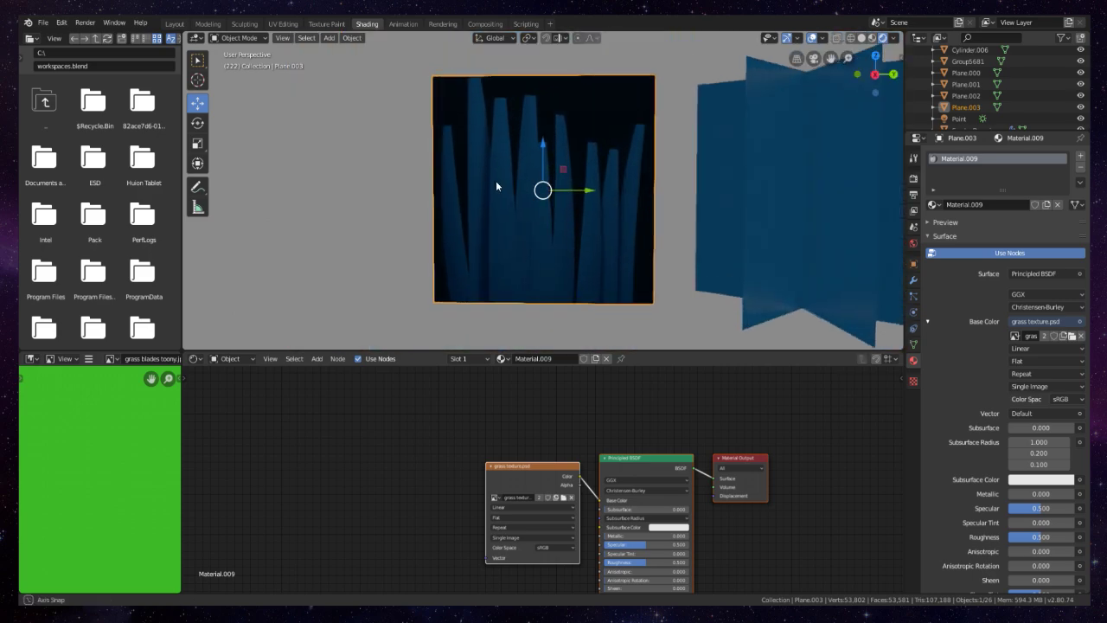
{"action": "middle_click_drag", "start_coordinate": [496, 184], "coordinate": [591, 255]}
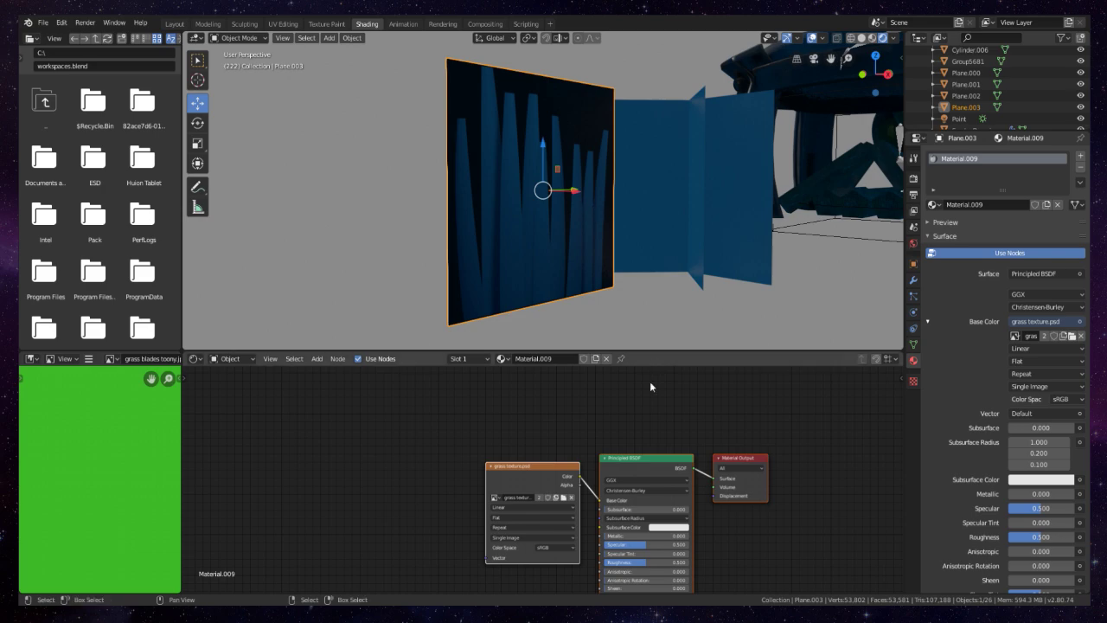
Step: Change Material.009's Blend Mode from Opaque to Alpha Blend in the material Settings
{"action": "scroll", "coordinate": [650, 386], "scroll_direction": "down", "scroll_amount": 1}
{"action": "scroll", "coordinate": [992, 370], "scroll_direction": "down", "scroll_amount": 9}
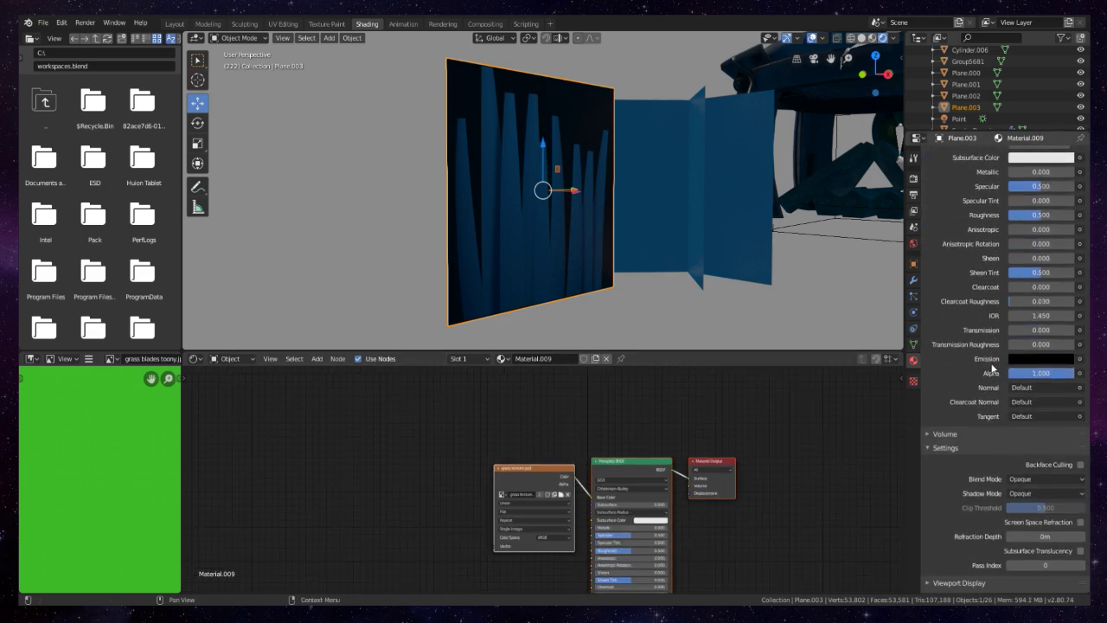
{"action": "scroll", "coordinate": [993, 370], "scroll_direction": "down", "scroll_amount": 1}
{"action": "left_click", "coordinate": [1045, 469]}
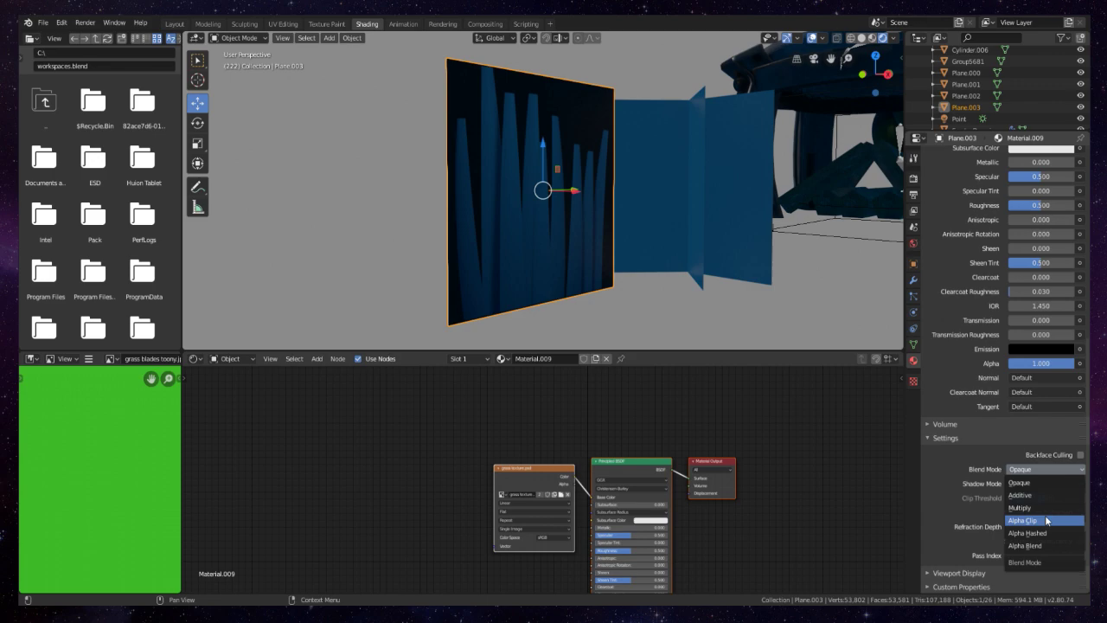
{"action": "left_click", "coordinate": [1042, 546]}
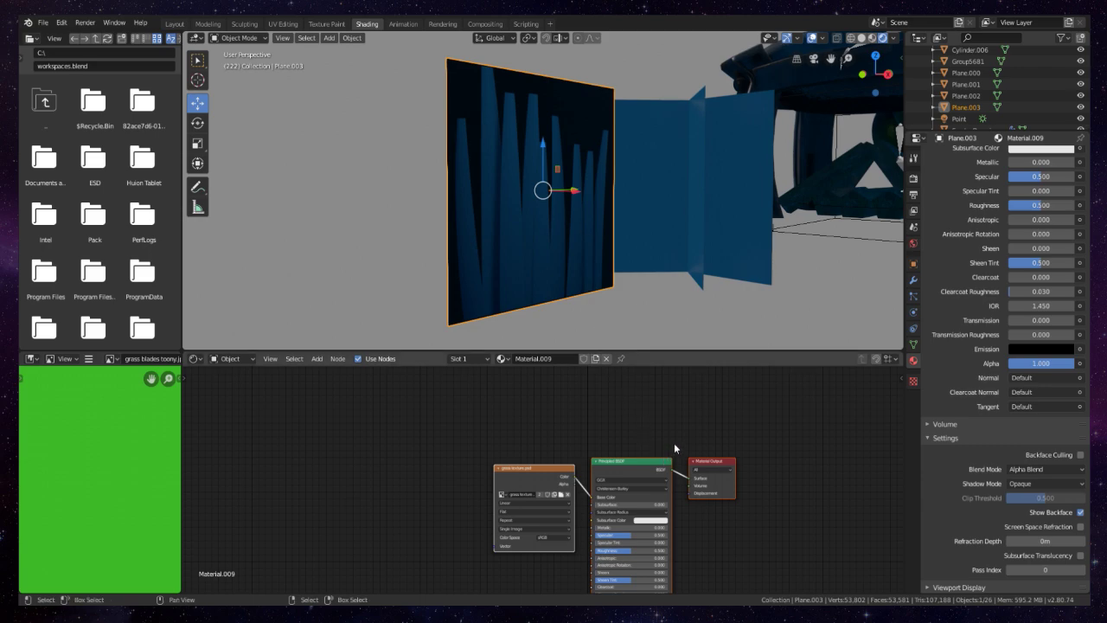
Step: Spread out the node tree, moving Material Output right and the image texture left
{"action": "middle_click_drag", "start_coordinate": [674, 447], "coordinate": [520, 401]}
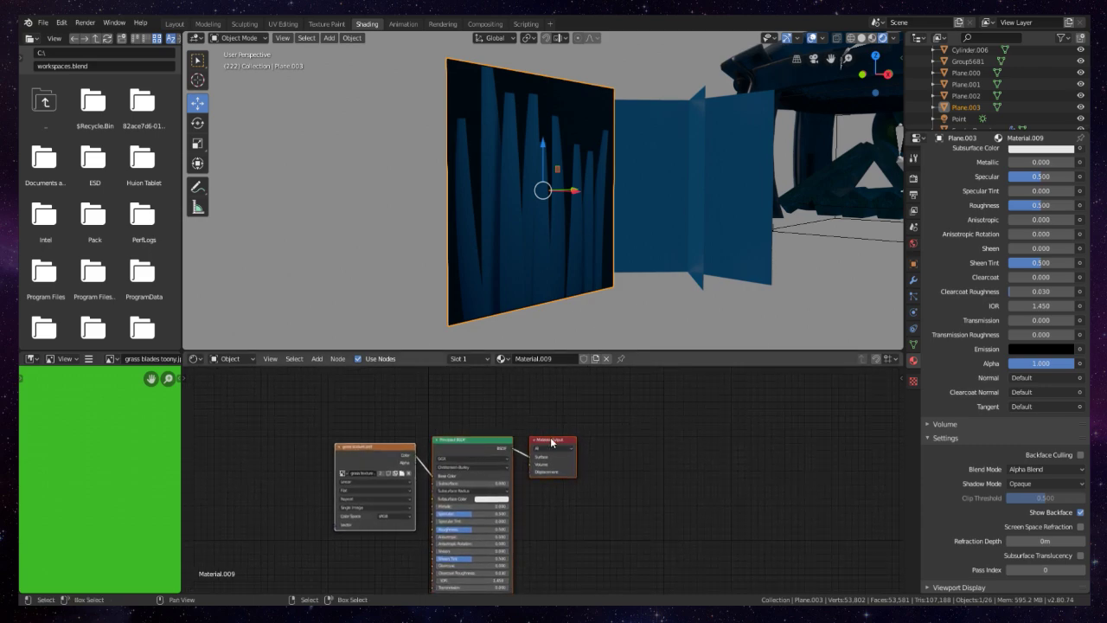
{"action": "key", "text": "g"}
{"action": "left_click", "coordinate": [574, 475]}
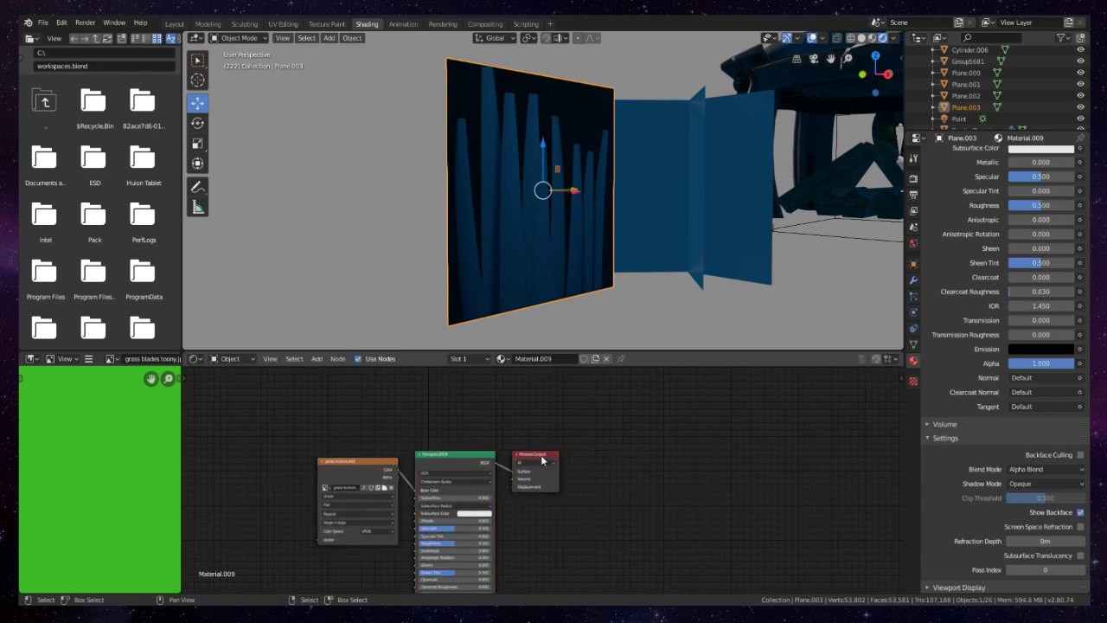
{"action": "left_click_drag", "start_coordinate": [519, 464], "coordinate": [675, 464]}
{"action": "scroll", "coordinate": [506, 488], "scroll_direction": "up", "scroll_amount": 1}
{"action": "middle_click_drag", "start_coordinate": [541, 486], "coordinate": [573, 473]}
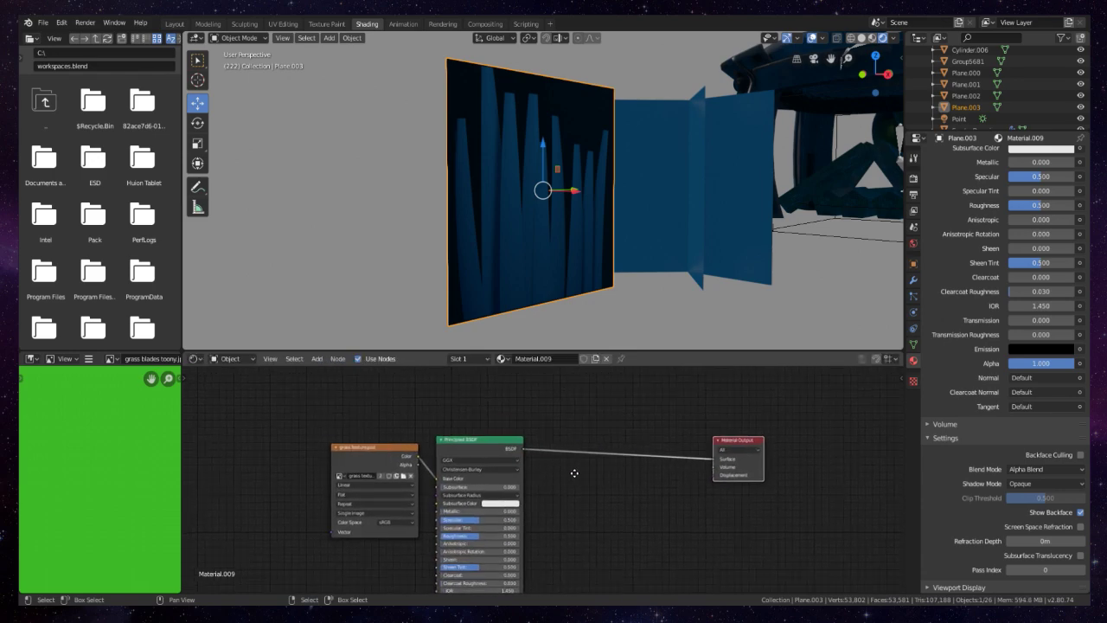
{"action": "left_click_drag", "start_coordinate": [398, 465], "coordinate": [284, 431]}
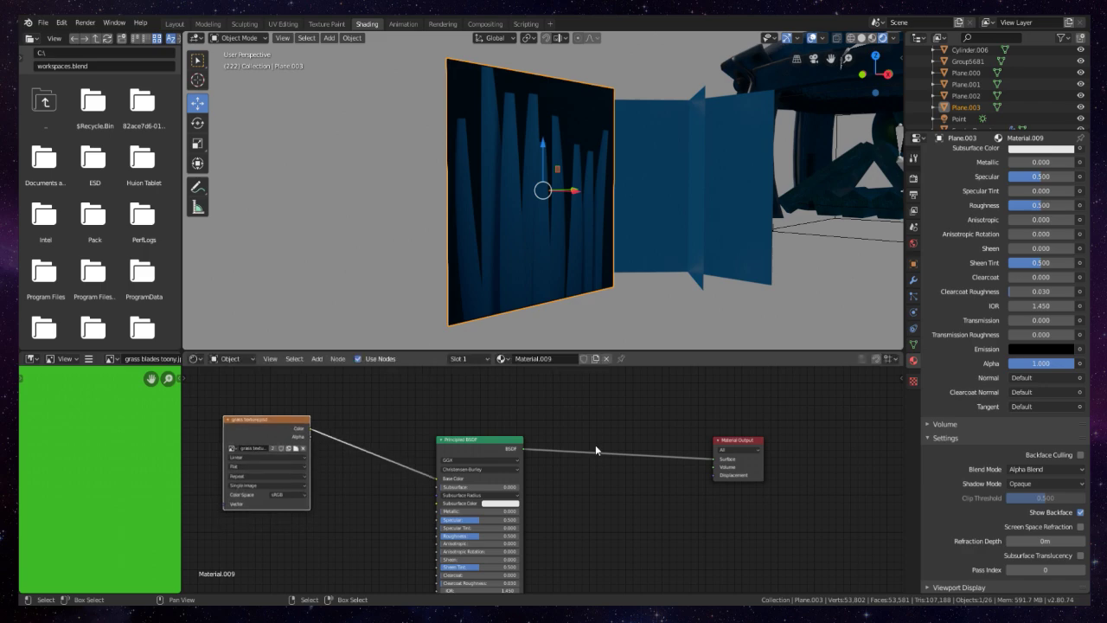
Step: Add a Transparent BSDF node above the Principled BSDF
{"action": "key", "text": "shift+a"}
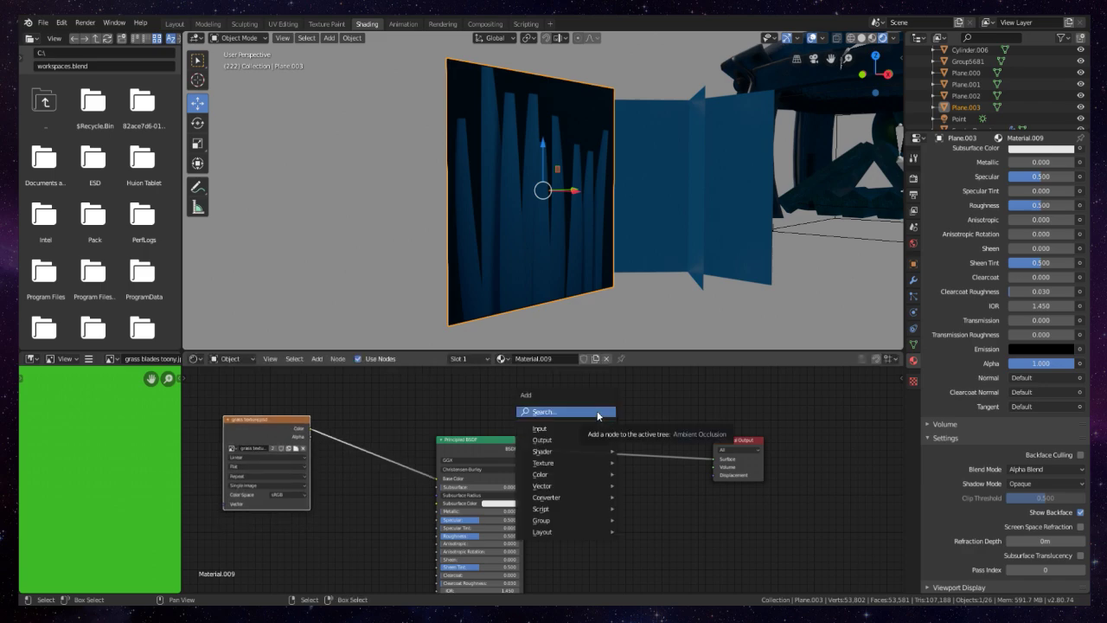
{"action": "mouse_move", "coordinate": [587, 456]}
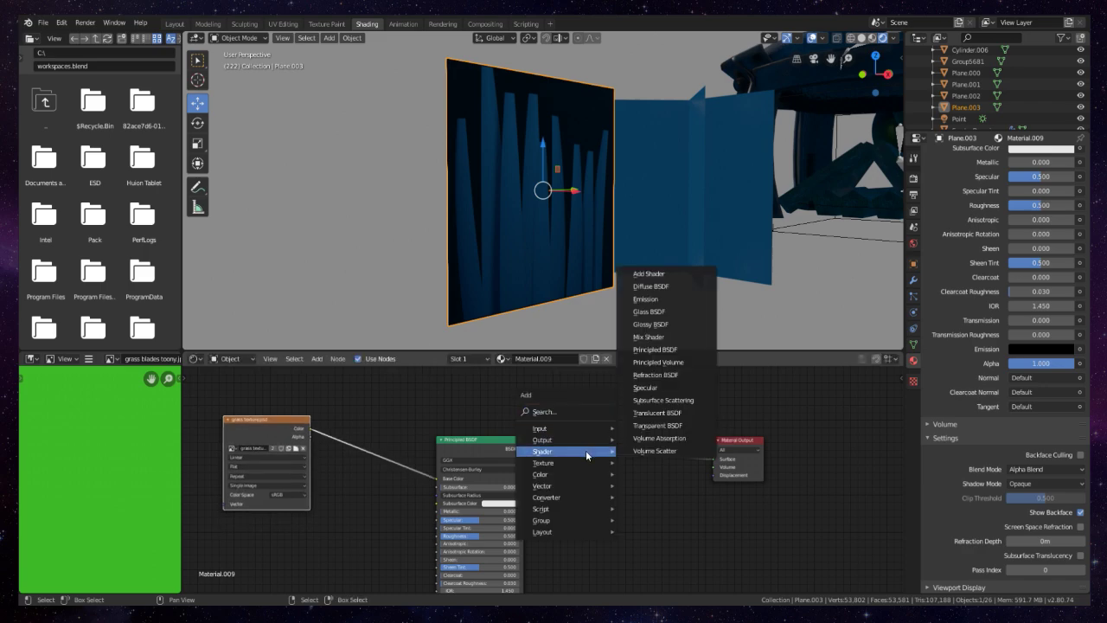
{"action": "left_click", "coordinate": [665, 425]}
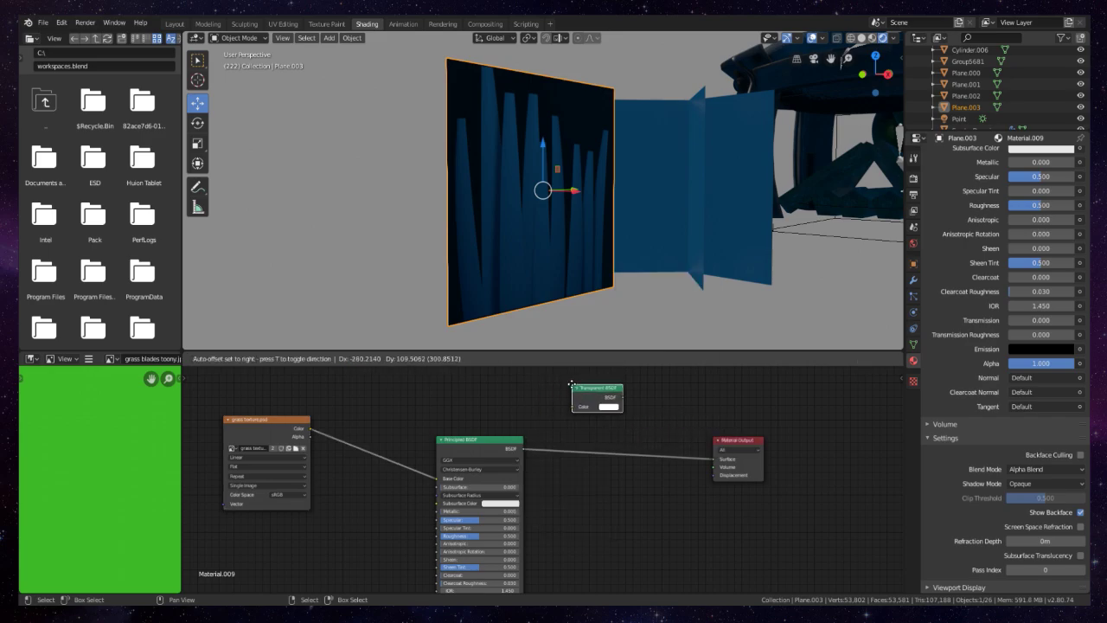
{"action": "left_click", "coordinate": [545, 395]}
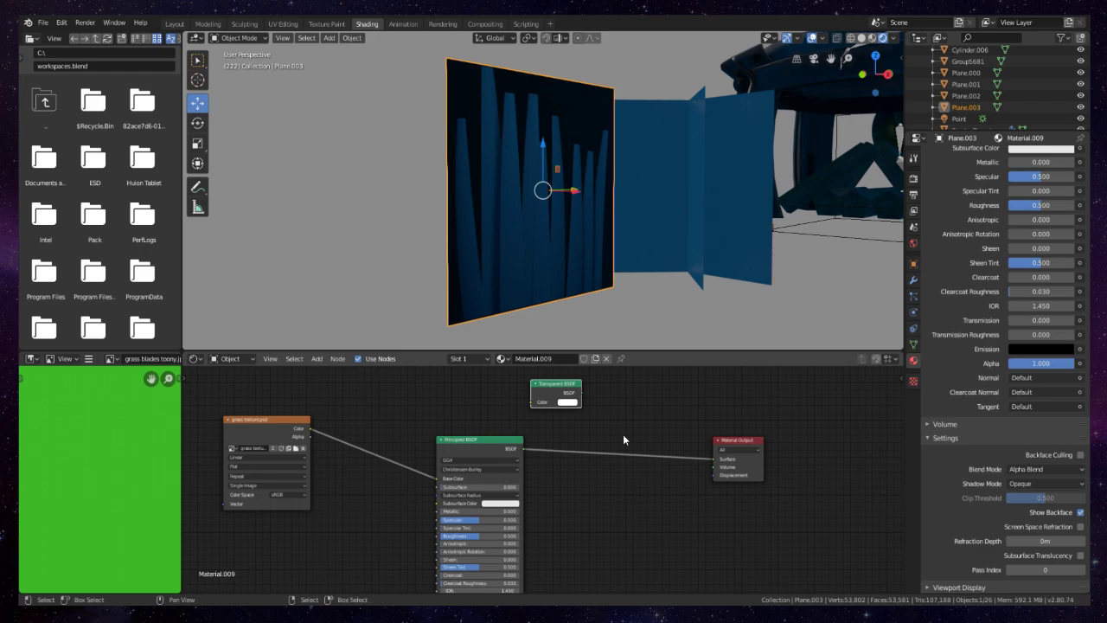
{"action": "key", "text": "shift+a"}
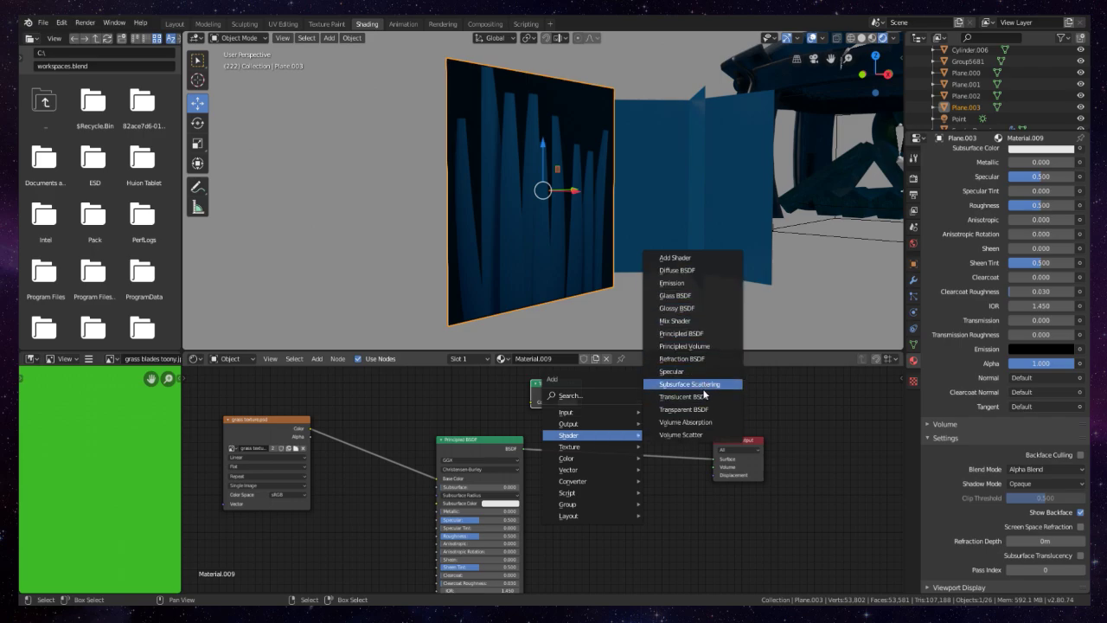
Step: Add a 0.5 Mix Shader blending Transparent and Principled BSDF into the Material Output Surface
{"action": "left_click", "coordinate": [697, 321]}
{"action": "left_click", "coordinate": [630, 395]}
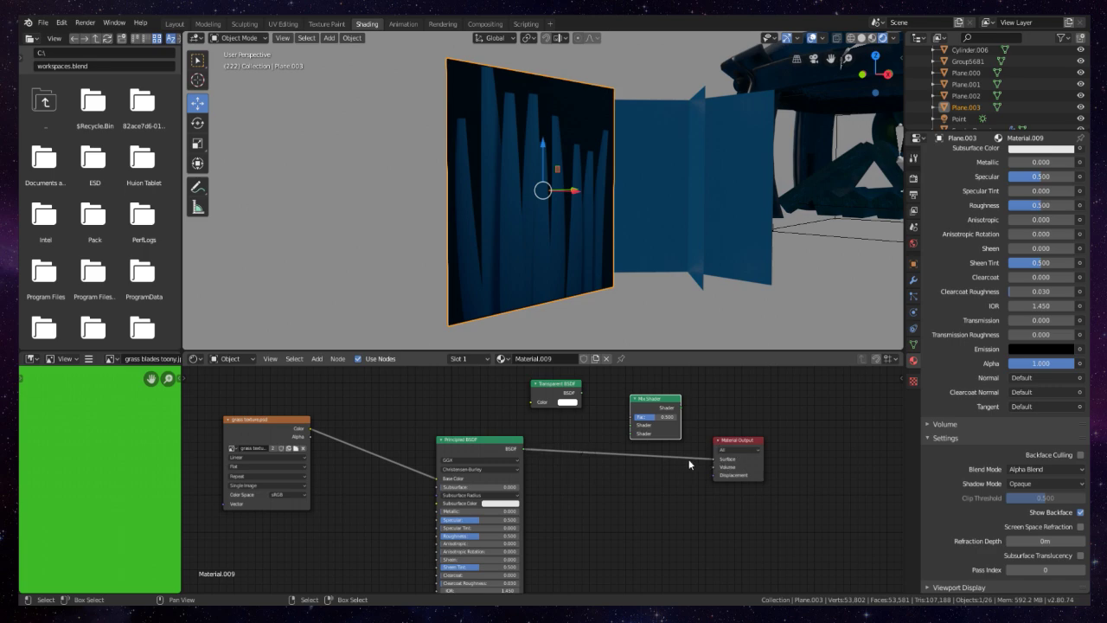
{"action": "left_click_drag", "start_coordinate": [717, 459], "coordinate": [633, 432]}
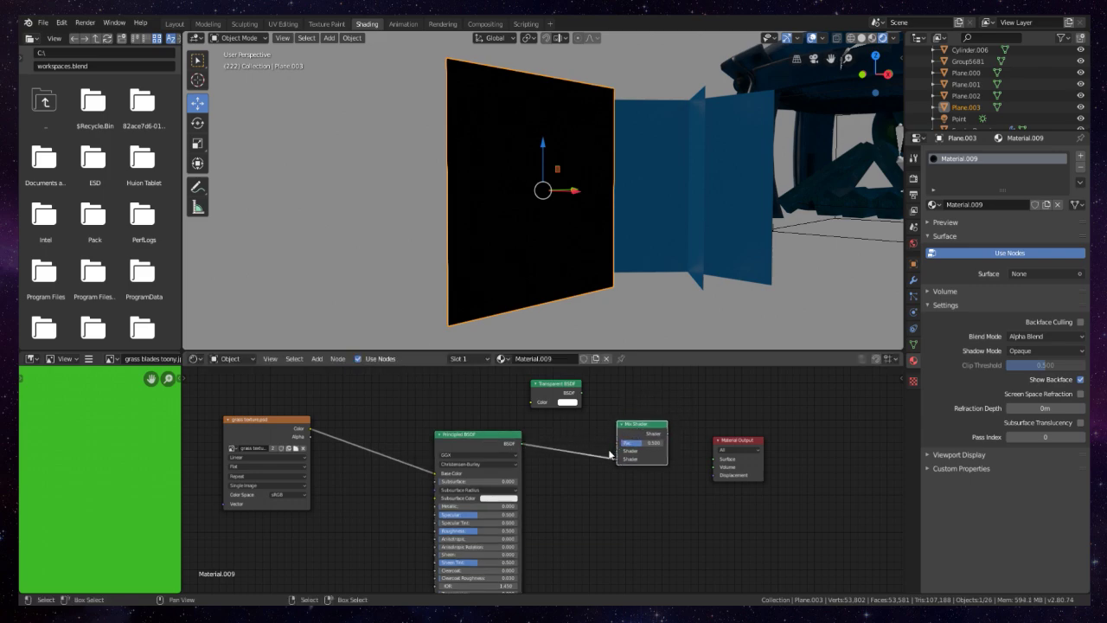
{"action": "left_click_drag", "start_coordinate": [568, 396], "coordinate": [718, 459]}
{"action": "middle_click_drag", "start_coordinate": [563, 216], "coordinate": [543, 232]}
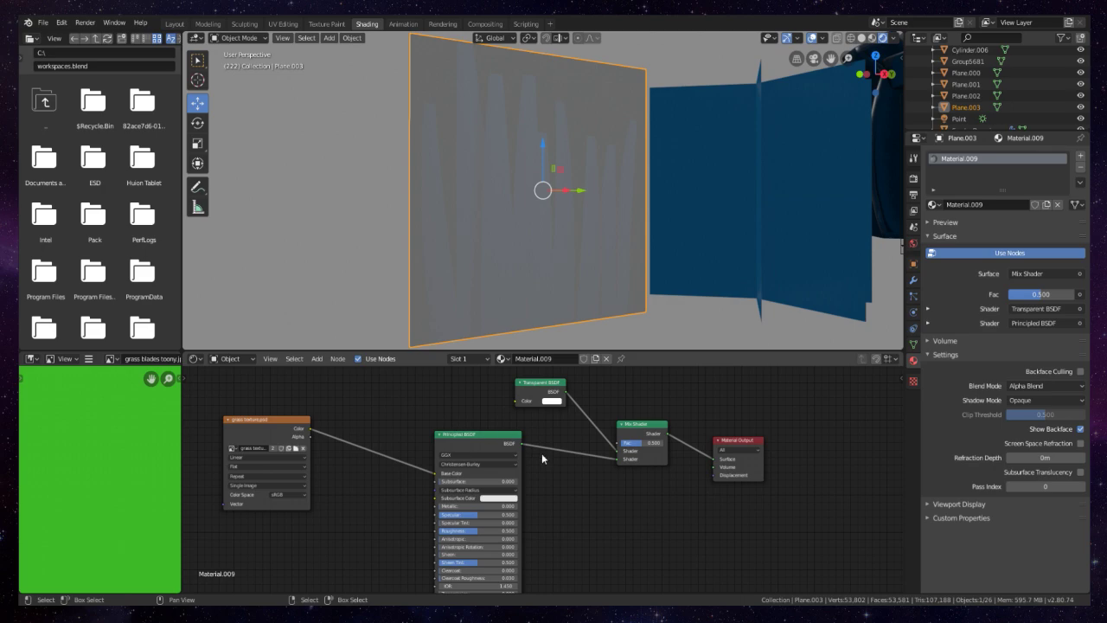
{"action": "scroll", "coordinate": [546, 547], "scroll_direction": "up", "scroll_amount": 2}
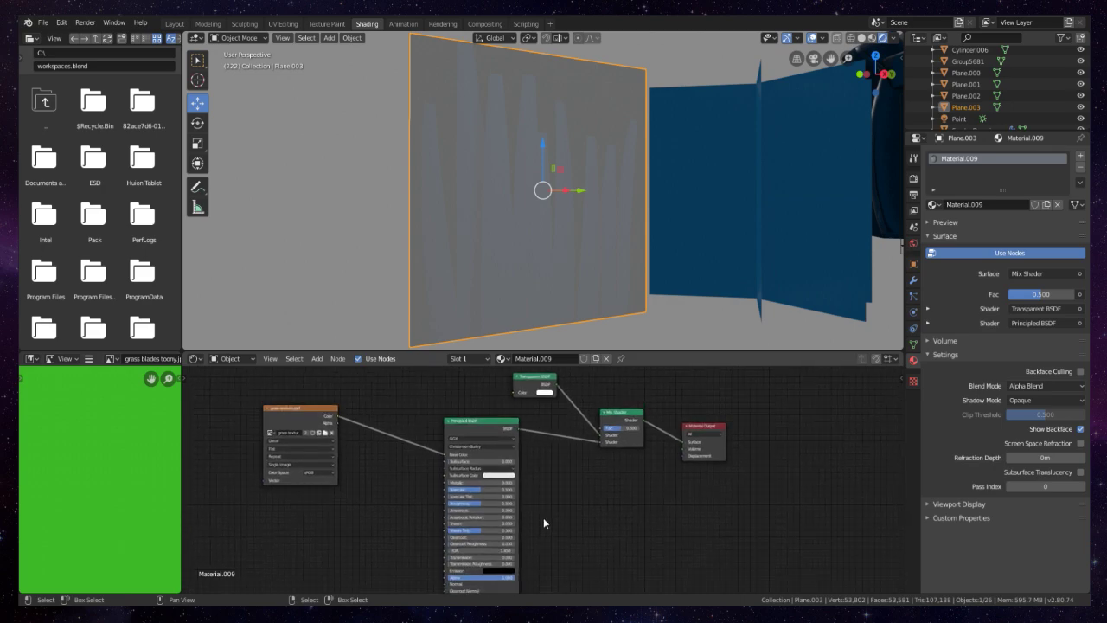
{"action": "scroll", "coordinate": [543, 518], "scroll_direction": "down", "scroll_amount": 3}
Step: Lower the Principled BSDF and connect the grass texture's Alpha to the Mix Shader Fac
{"action": "left_click_drag", "start_coordinate": [513, 453], "coordinate": [515, 530]}
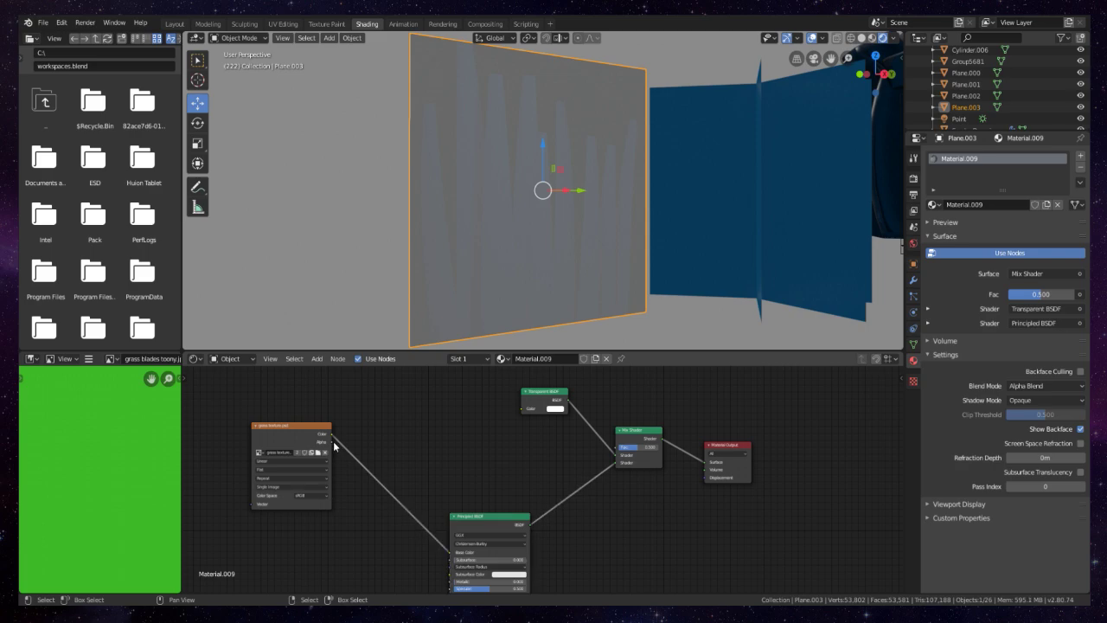
{"action": "left_click_drag", "start_coordinate": [330, 441], "coordinate": [615, 446]}
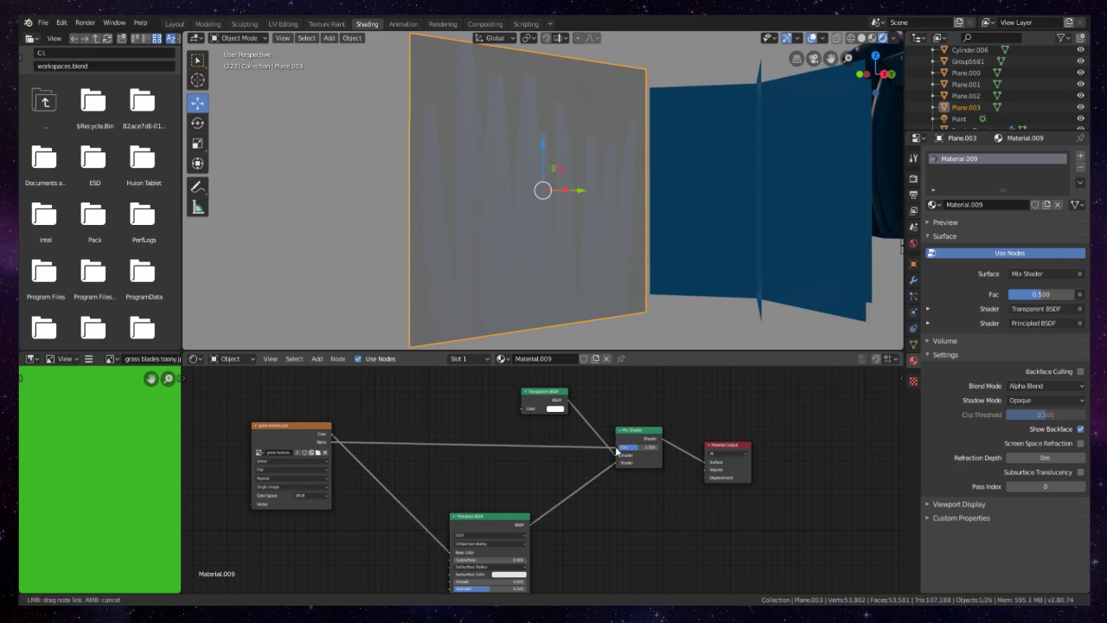
{"action": "mouse_move", "coordinate": [591, 222]}
{"action": "middle_mouse_down"}
{"action": "mouse_move", "coordinate": [487, 227]}
{"action": "mouse_move", "coordinate": [665, 227]}
{"action": "mouse_move", "coordinate": [582, 234]}
{"action": "middle_mouse_up"}
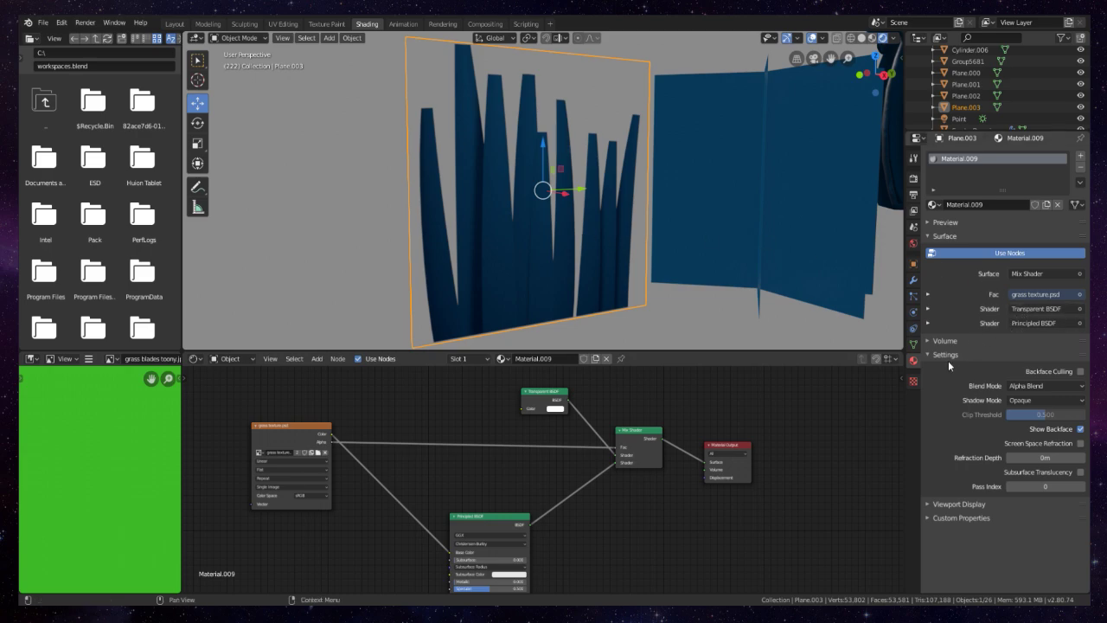
{"action": "middle_click_drag", "start_coordinate": [738, 312], "coordinate": [496, 272]}
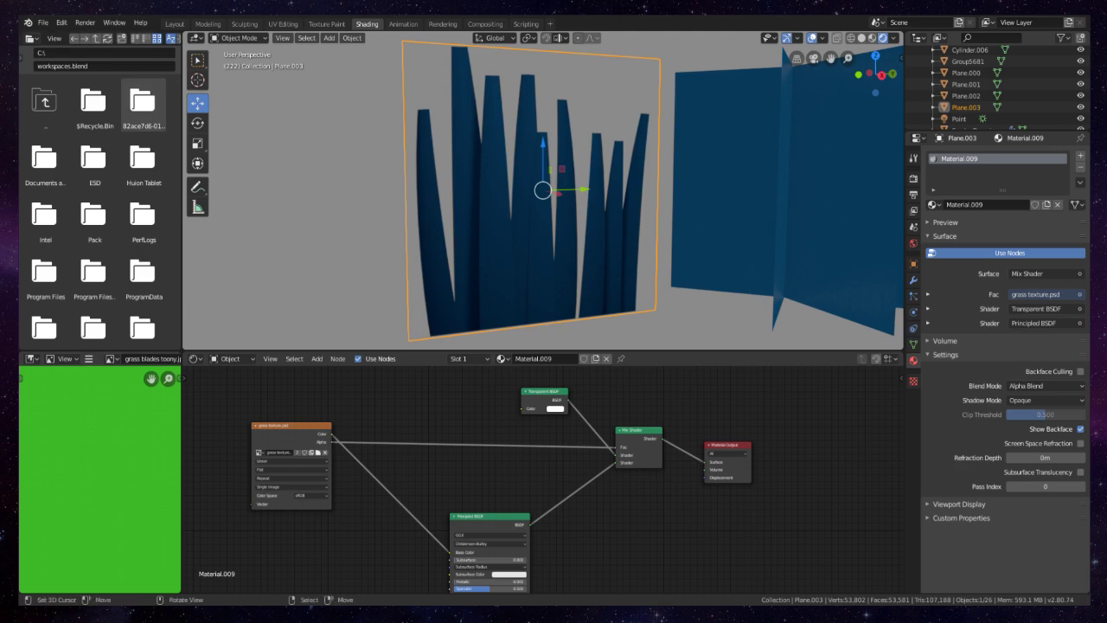
{"action": "scroll", "coordinate": [606, 165], "scroll_direction": "down", "scroll_amount": 2}
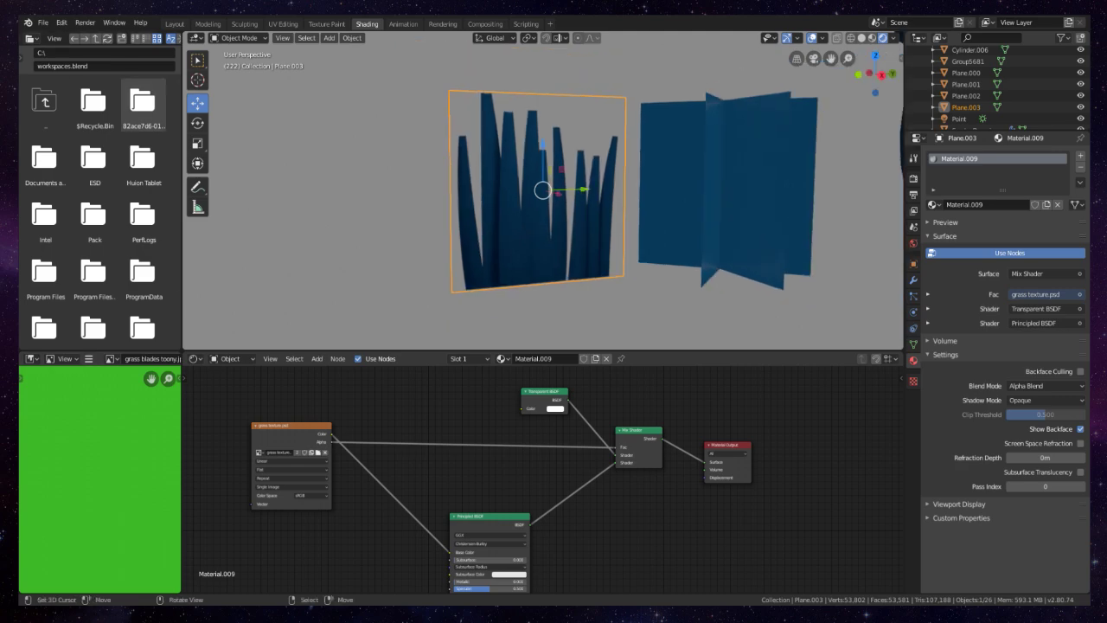
{"action": "middle_click_drag", "start_coordinate": [606, 165], "coordinate": [618, 159]}
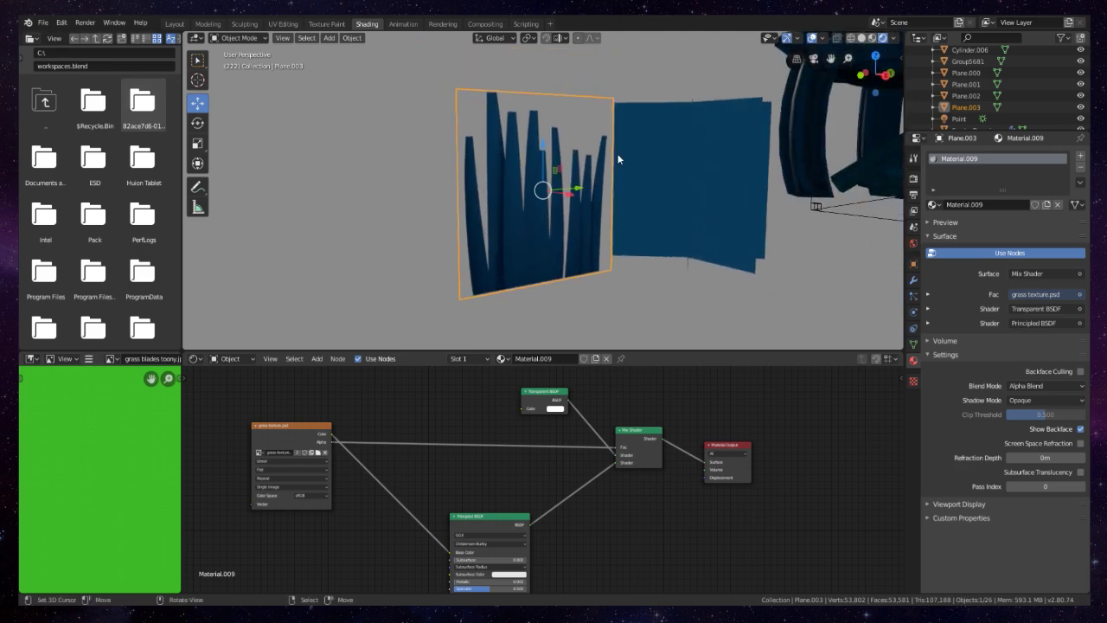